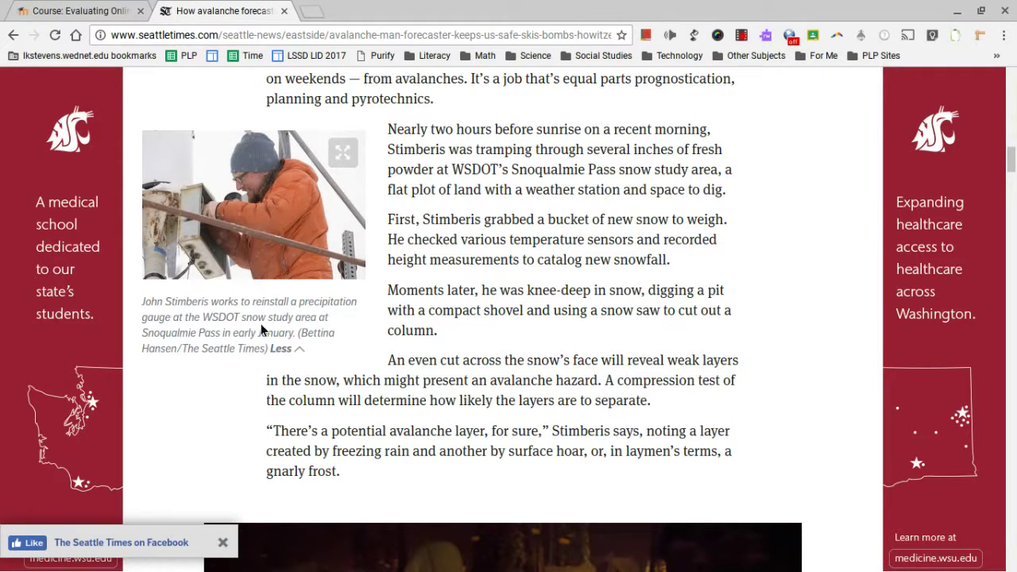
- Highlight the Seattle Times credit in the orange-jacket photo's caption and run a Google reverse image search on that photo
drag(143, 352, 276, 357)
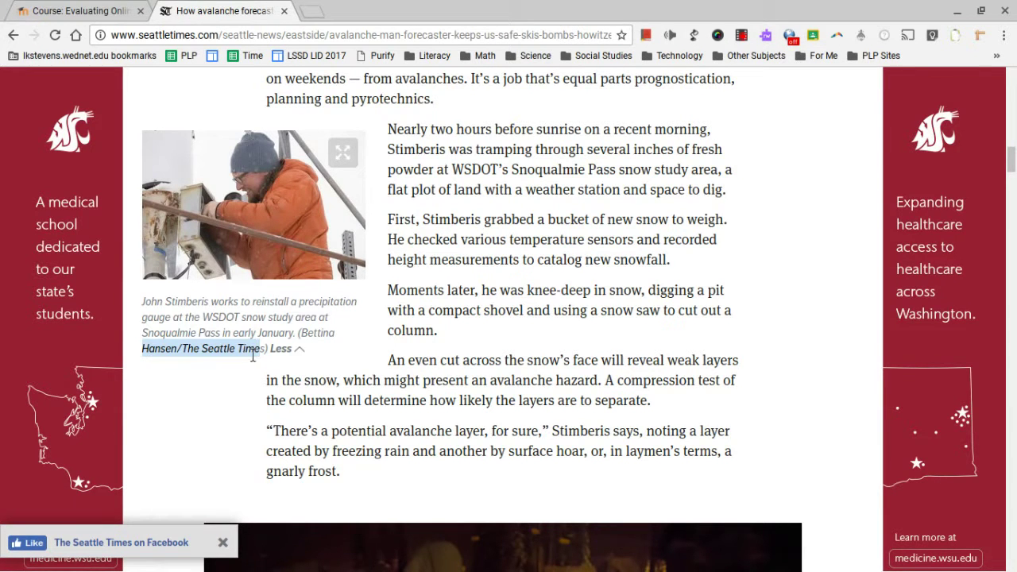
right_click(299, 234)
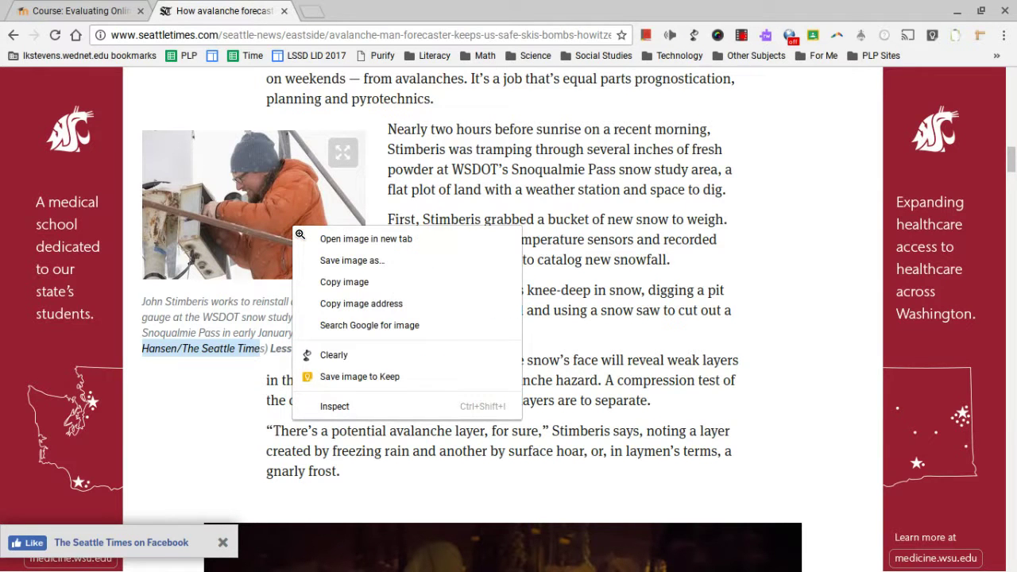
click(425, 327)
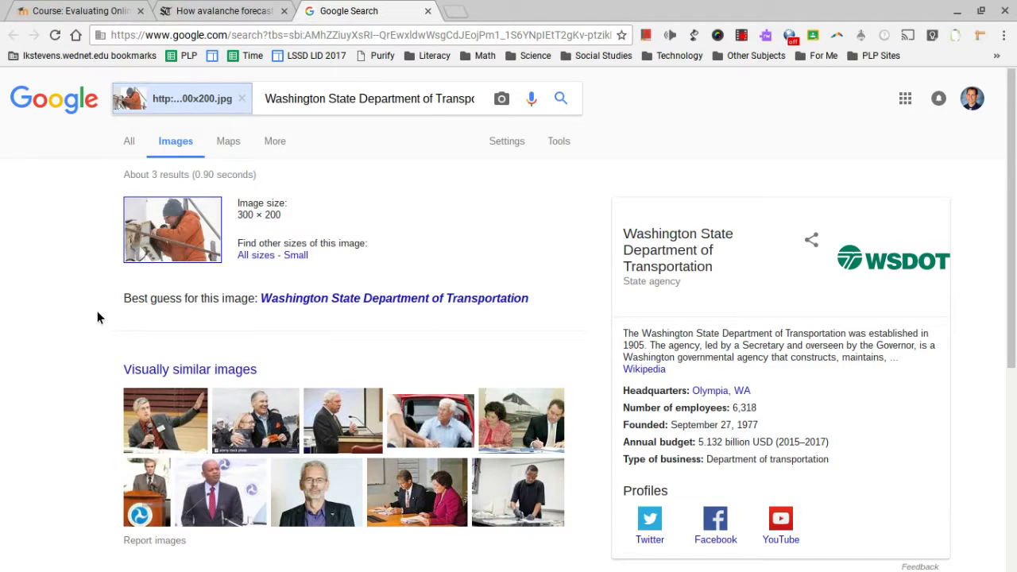
- Review the pages with matching images, open the Dolphnsix "Avalanche man" result, and close that tab
scroll(87, 282, down, 1)
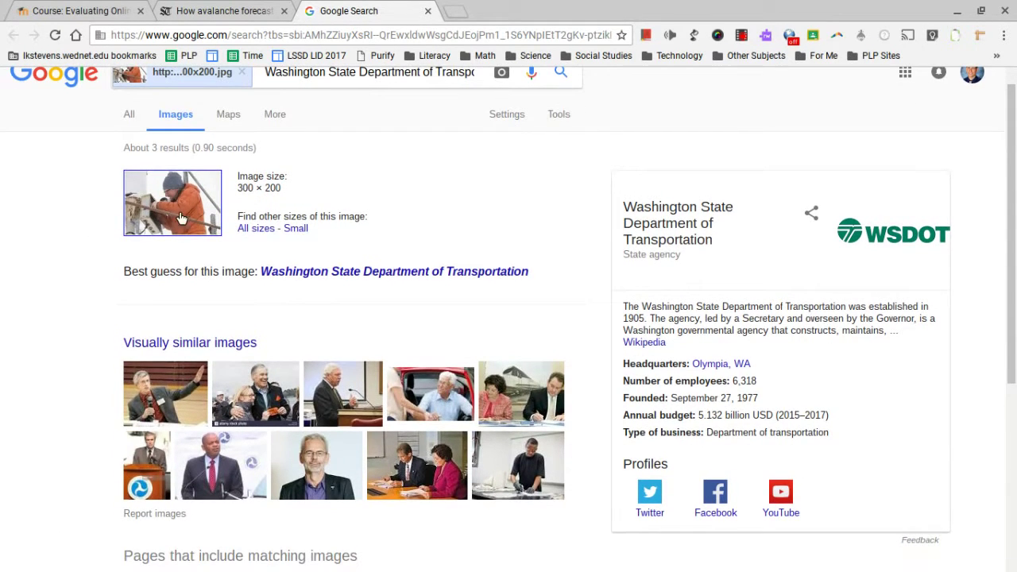
scroll(96, 310, down, 1)
scroll(98, 323, down, 3)
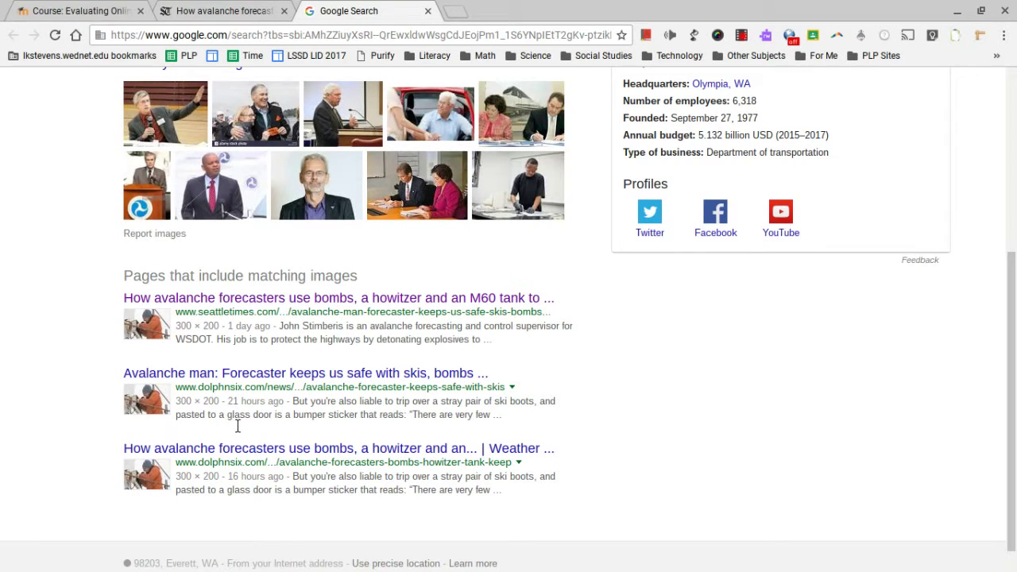
click(223, 377)
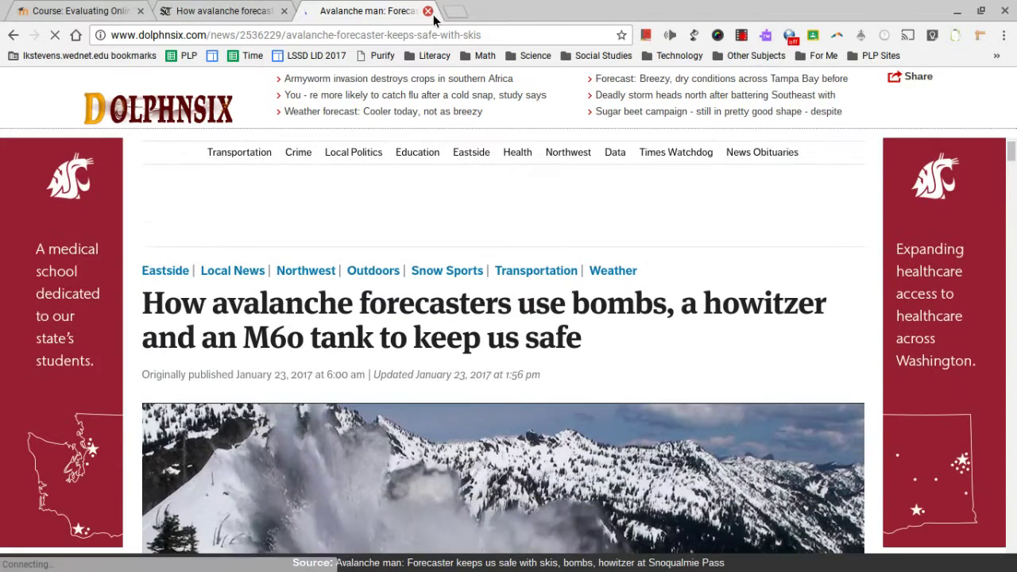
click(428, 11)
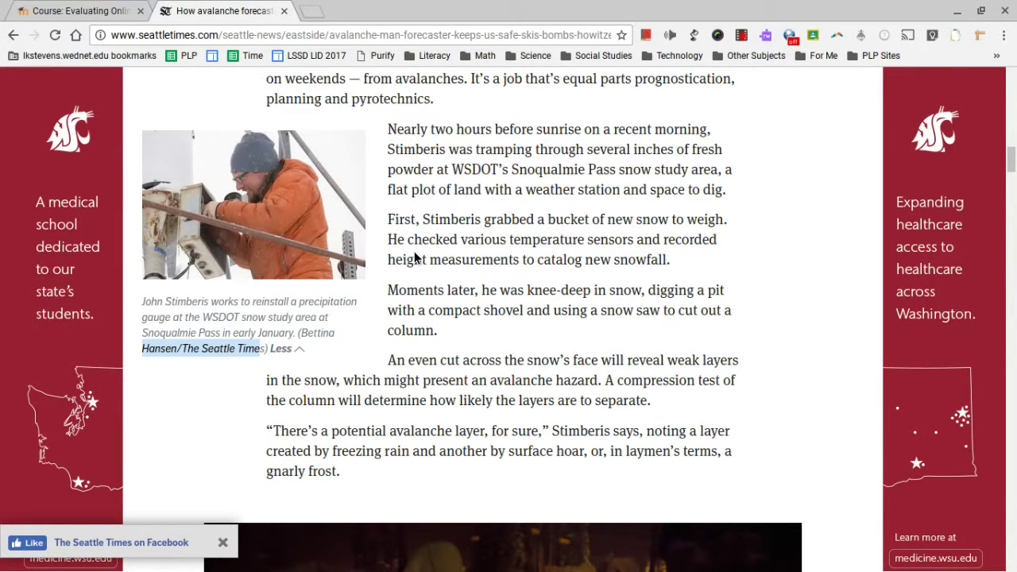
- Run a Google reverse image search on the black-and-white photo for the 1936 Snoqualmie tragedy story in the article
scroll(790, 296, down, 15)
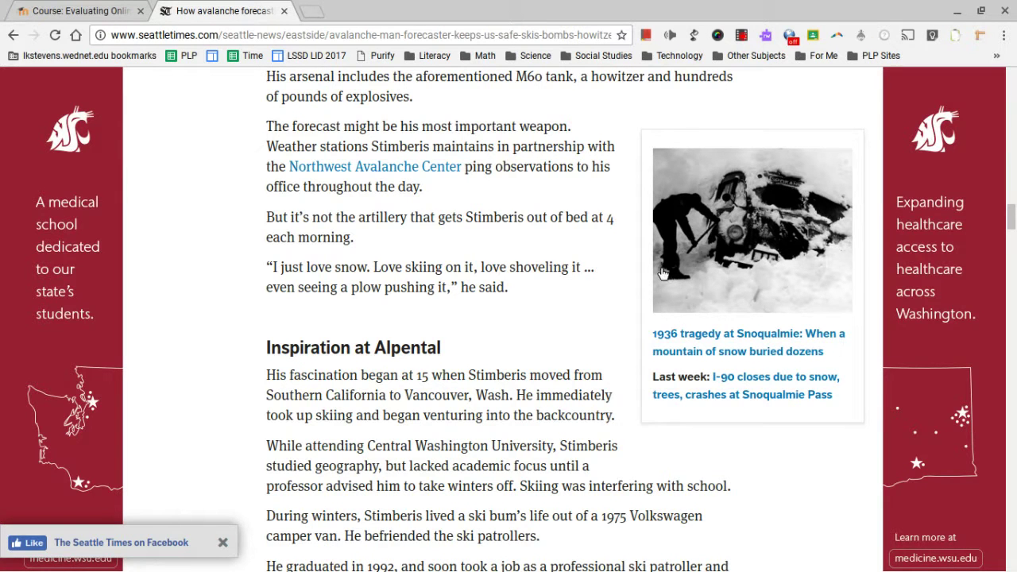
right_click(751, 258)
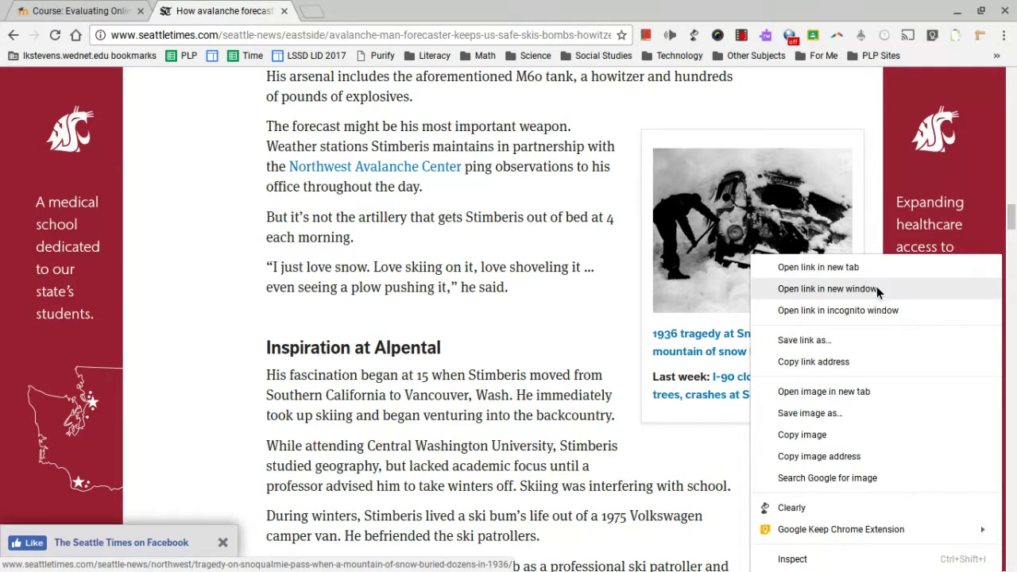
click(879, 479)
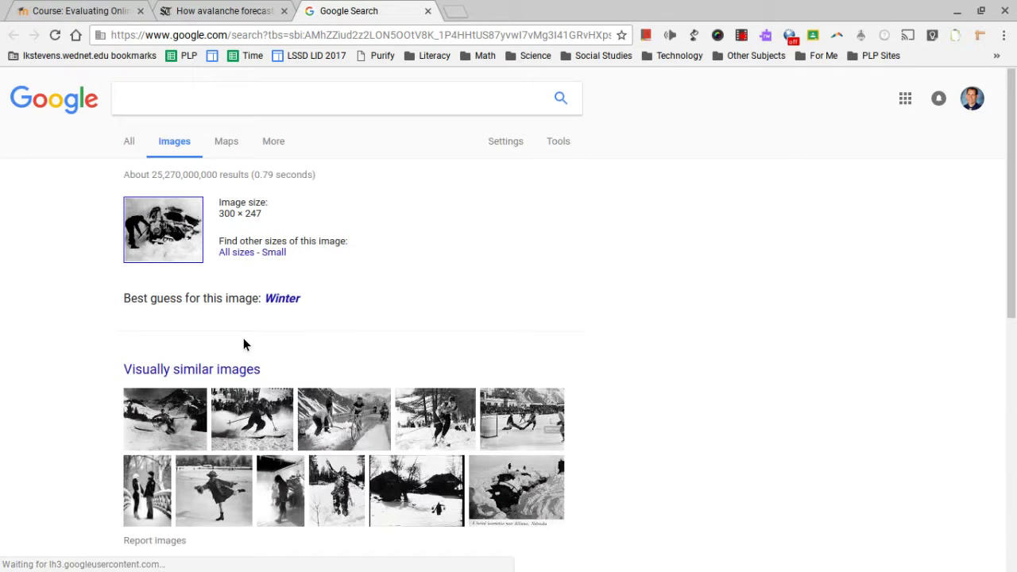
- Review the pages with matching images and open The Old Motor result "Just when we thought winter was over…."
scroll(83, 298, down, 1)
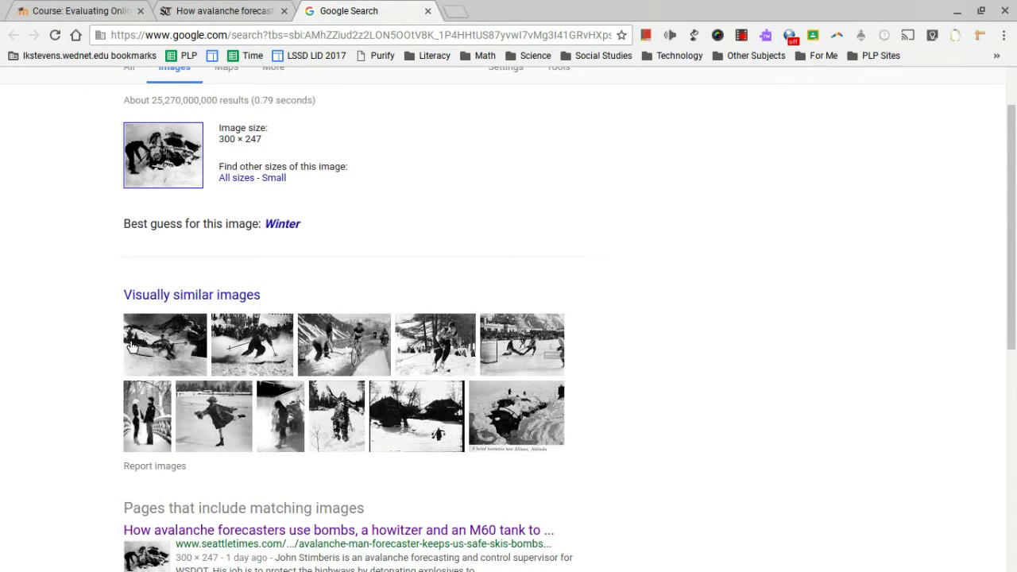
scroll(69, 224, down, 3)
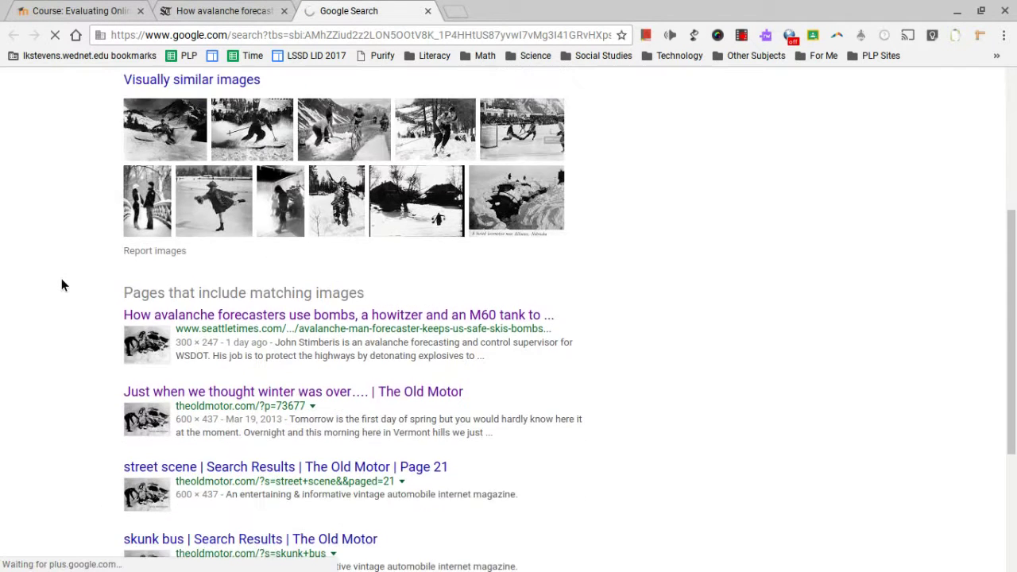
scroll(86, 360, down, 2)
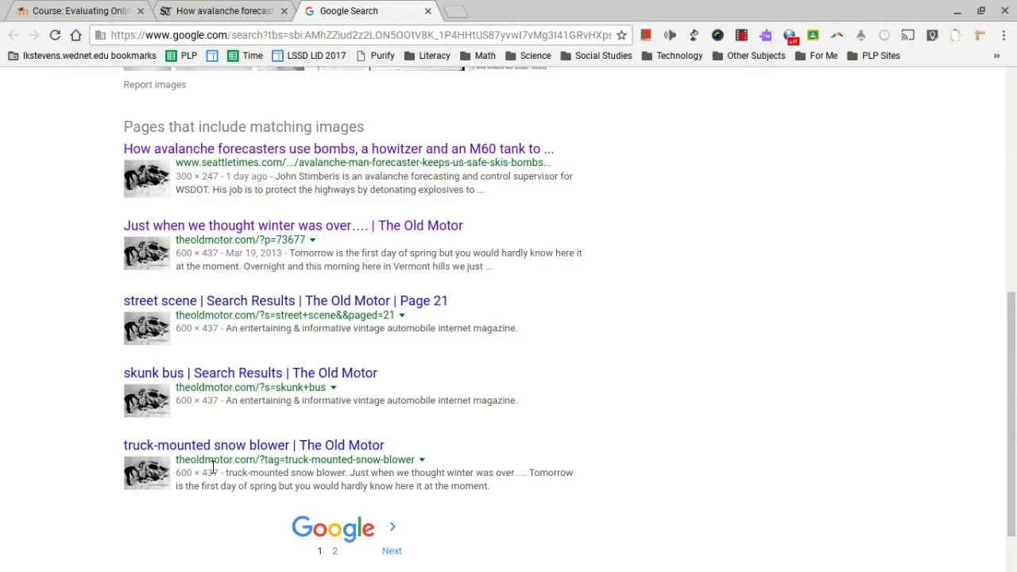
click(200, 227)
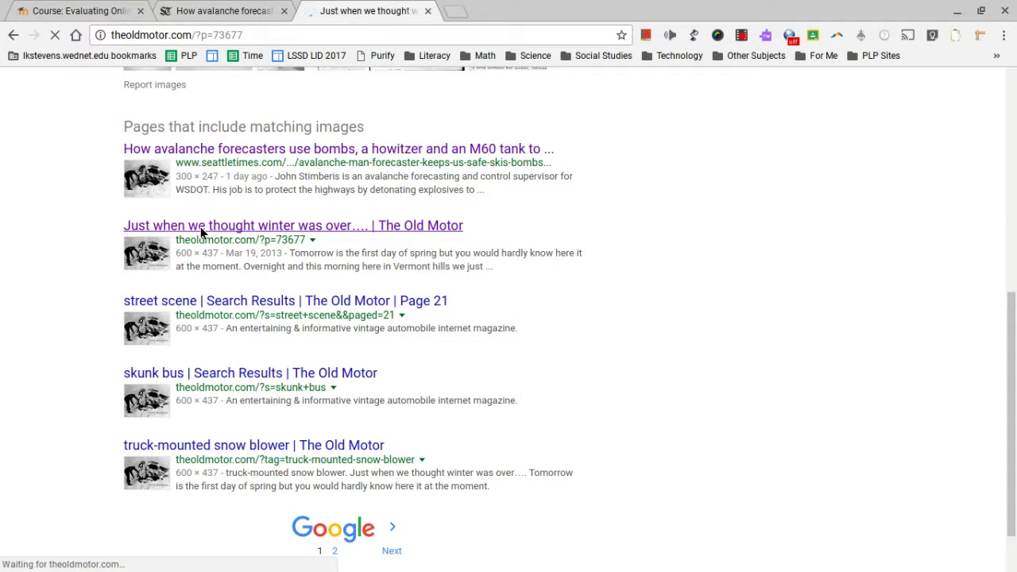
- Find the explanation below the bus photo and highlight the sentence about twenty-three people buried on the Snoqualmie Highway
scroll(131, 340, down, 3)
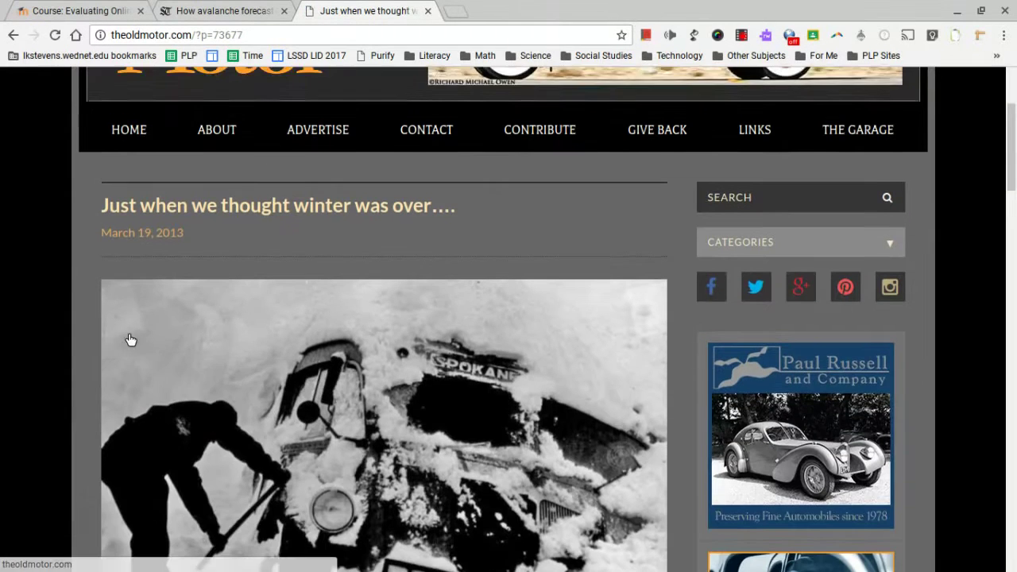
scroll(131, 340, down, 4)
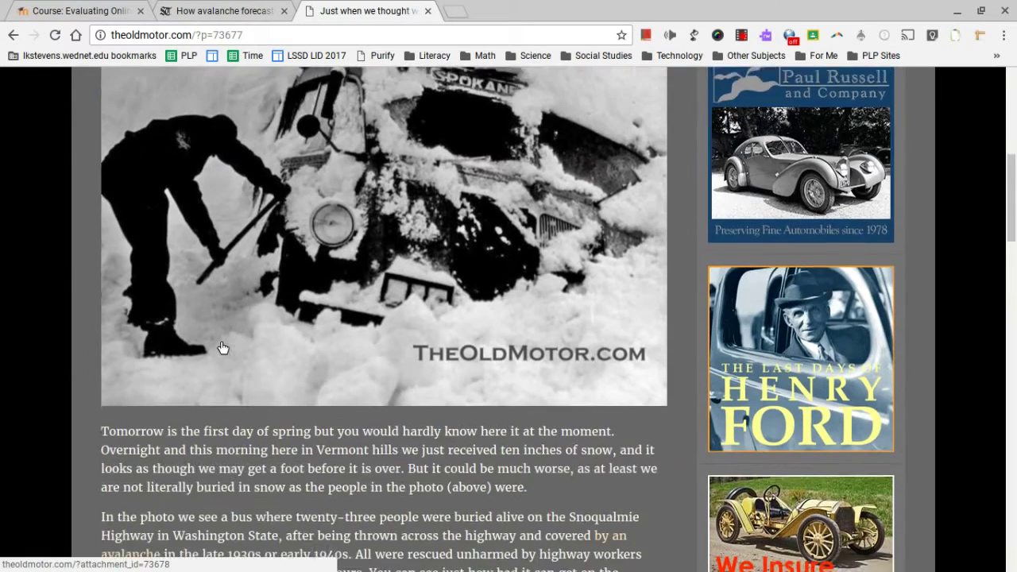
scroll(210, 341, down, 1)
scroll(174, 374, down, 1)
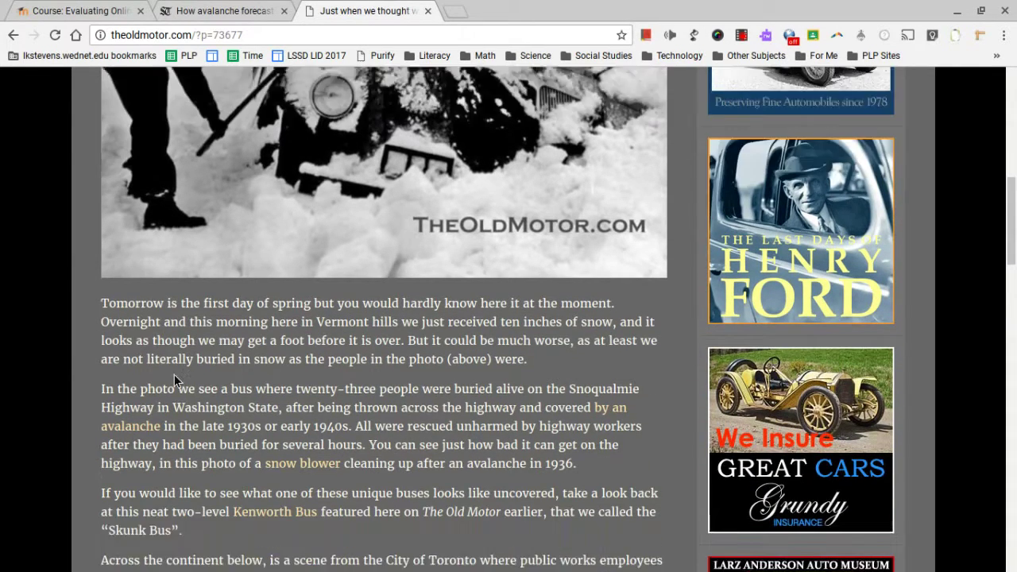
scroll(174, 374, down, 1)
drag(107, 348, 345, 391)
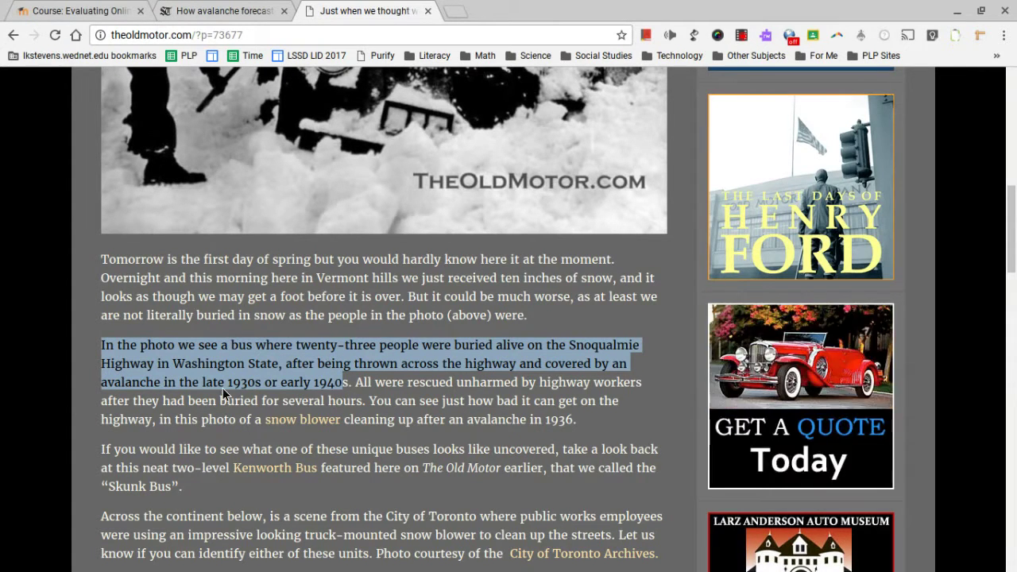
- Examine the snow-covered bus photo, the article's title and date, and the site's header on The Old Motor page
scroll(241, 385, up, 1)
scroll(172, 363, up, 2)
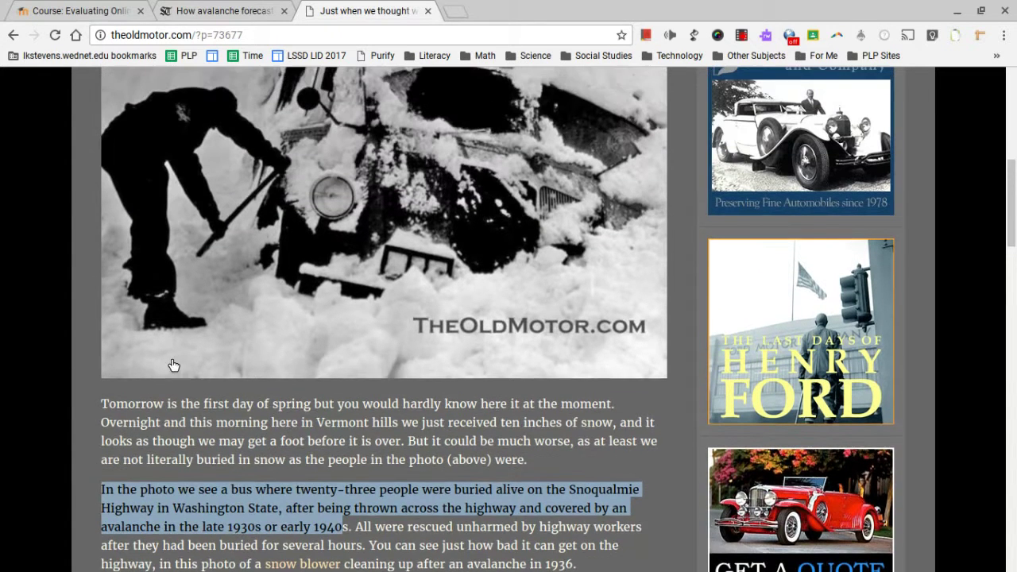
scroll(54, 287, up, 1)
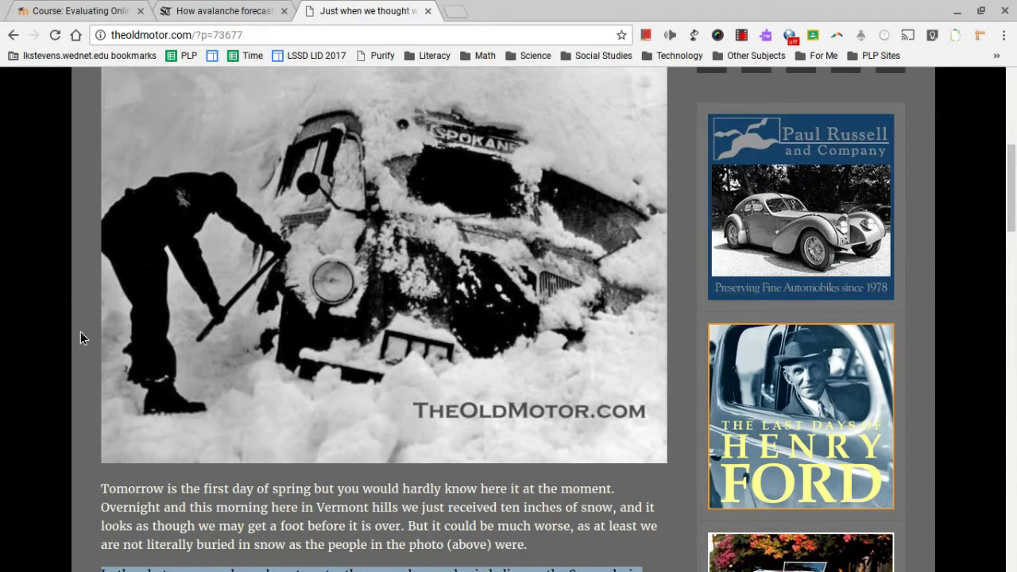
scroll(98, 333, down, 1)
scroll(98, 332, up, 2)
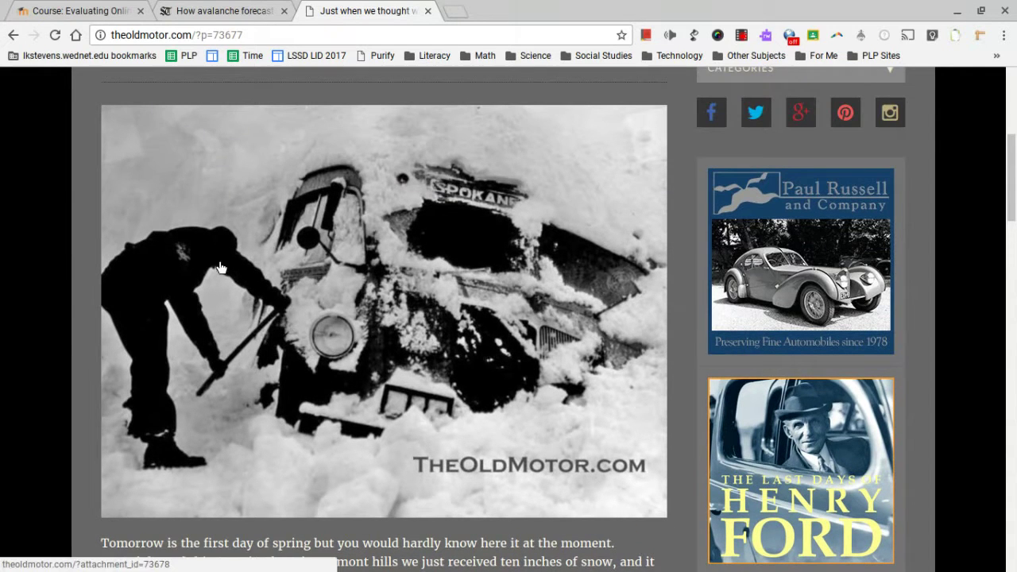
scroll(73, 289, down, 1)
scroll(68, 286, up, 1)
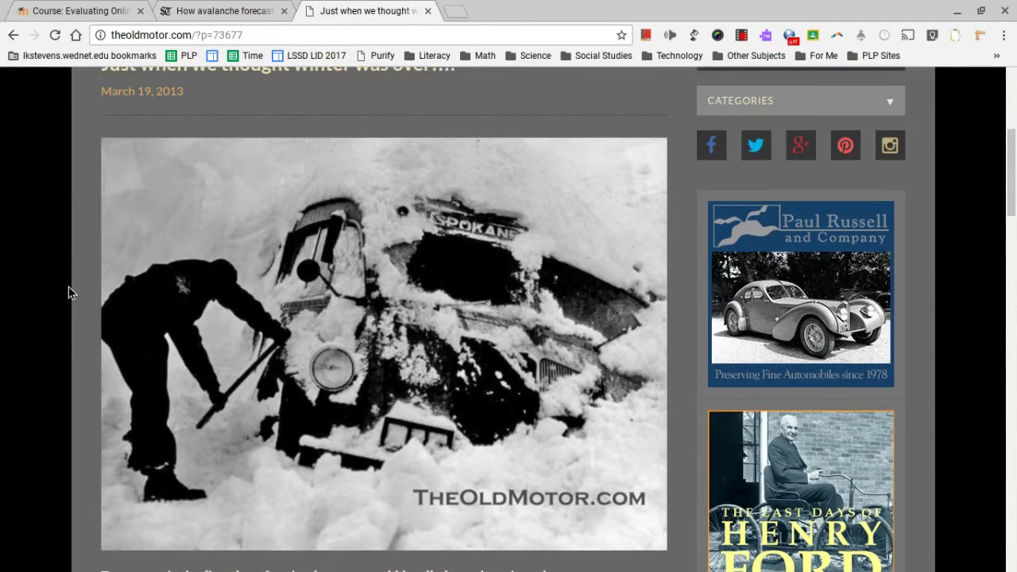
scroll(68, 286, up, 4)
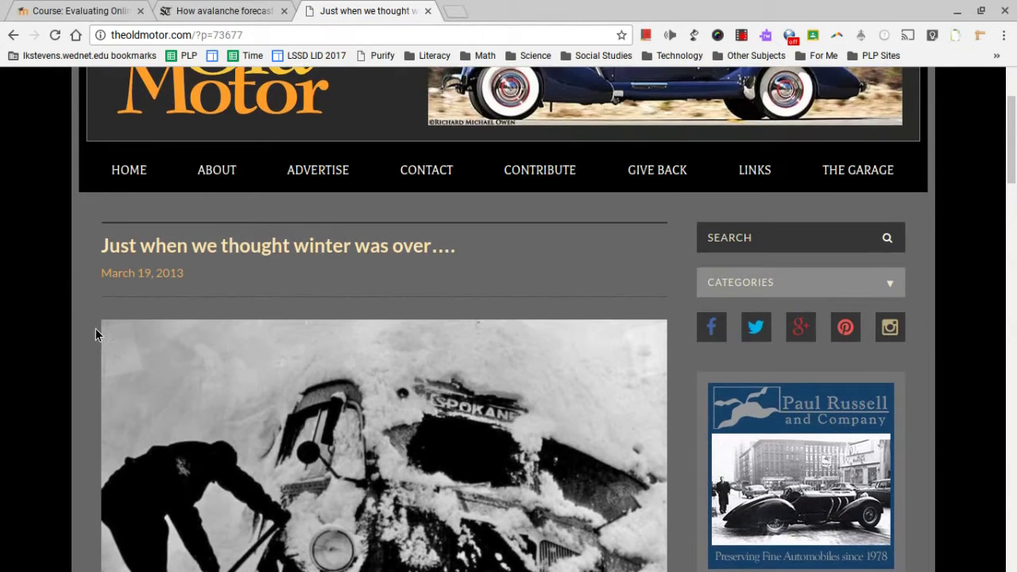
scroll(96, 279, up, 1)
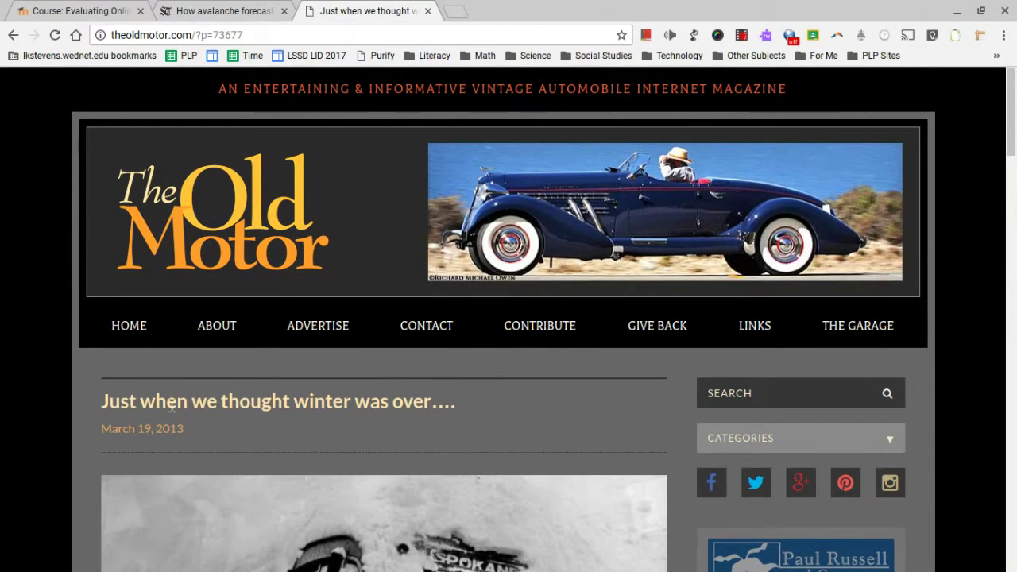
- Return to the image search results and review the matching pages, visually similar images and best guess
click(13, 35)
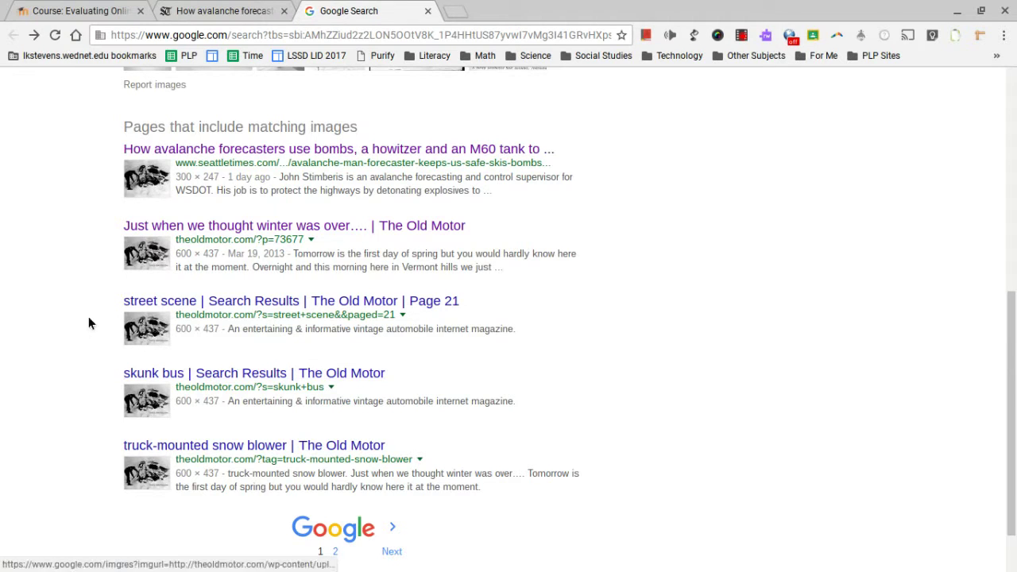
scroll(85, 328, up, 3)
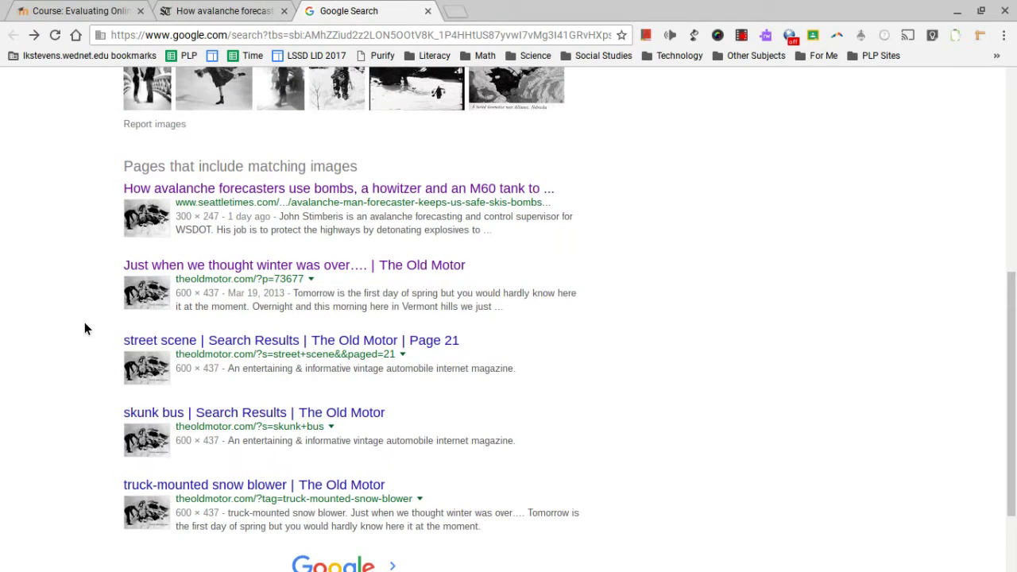
scroll(85, 328, up, 1)
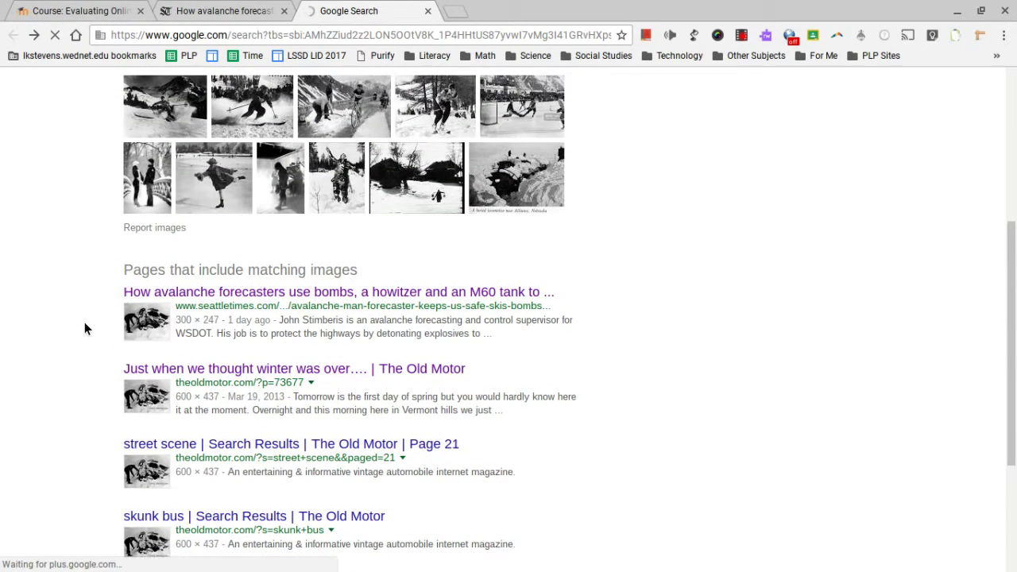
scroll(85, 326, up, 5)
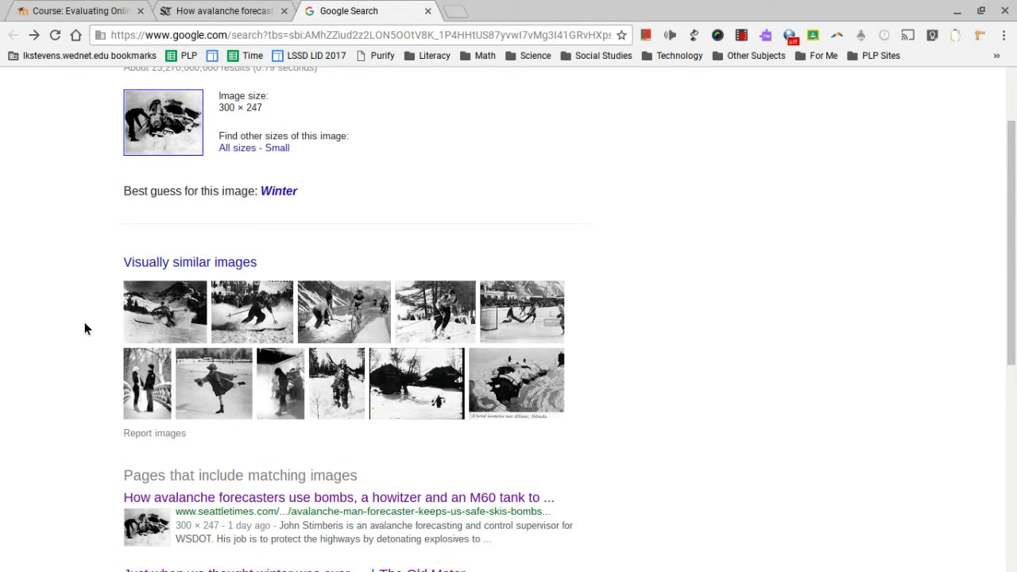
scroll(84, 325, up, 2)
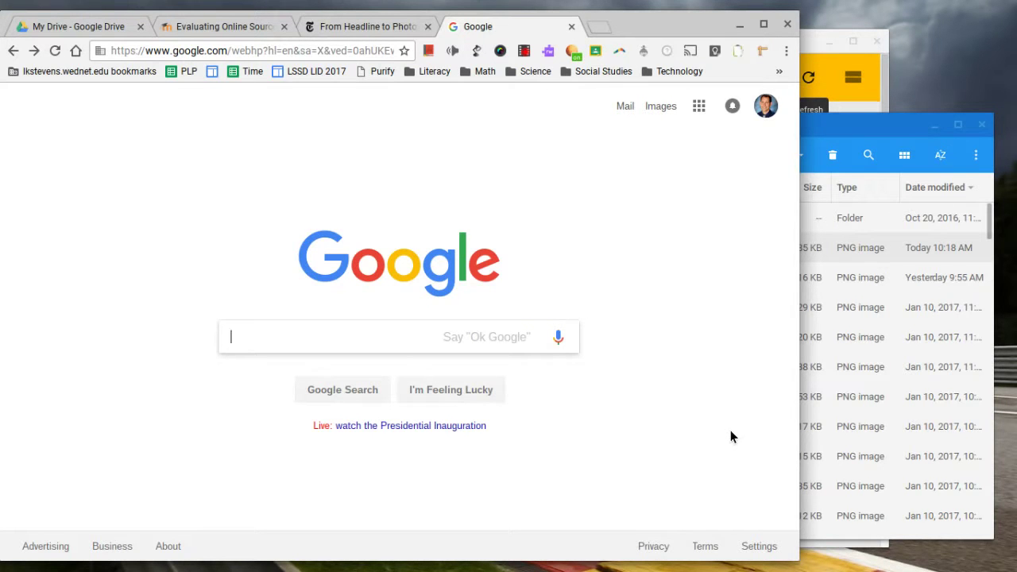
- View the fake ballot-box story in the New York Times article, return to Google, and open Google Images
click(362, 28)
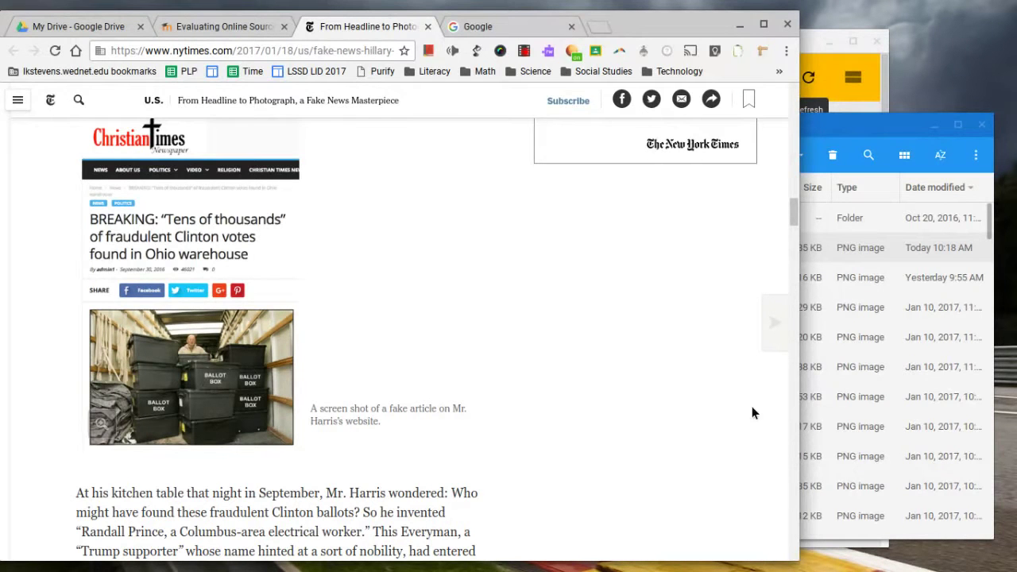
click(496, 32)
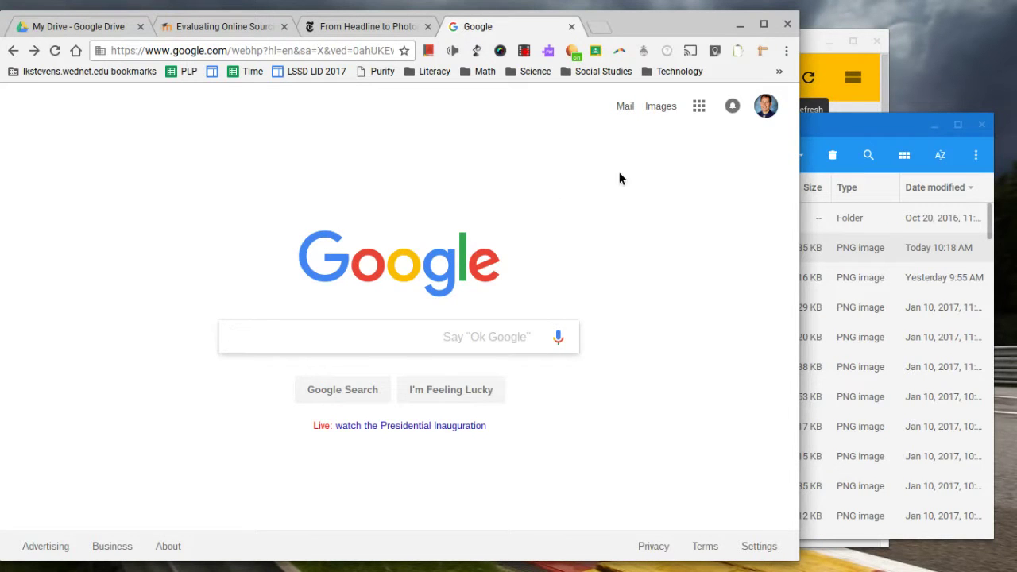
click(664, 110)
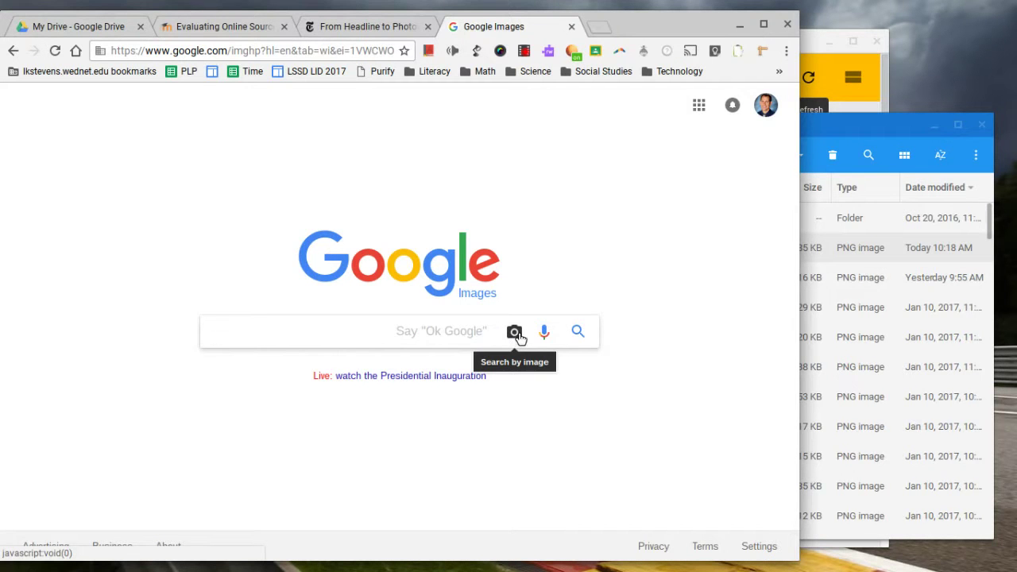
- Search Google Images with the PNG file modified today at 10:18 AM and review the pages with matching images
click(839, 253)
drag(839, 253, 310, 322)
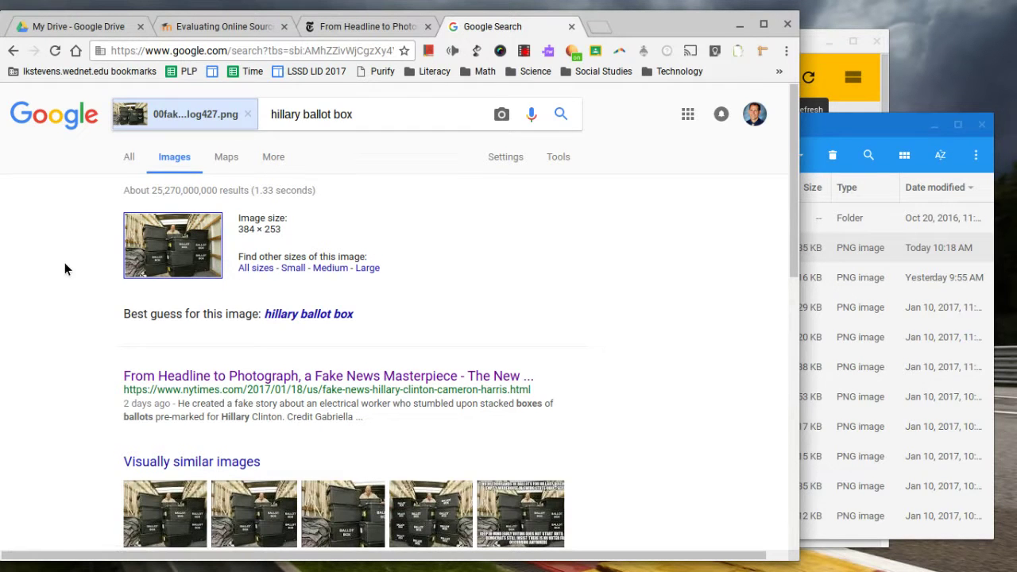
scroll(64, 262, down, 3)
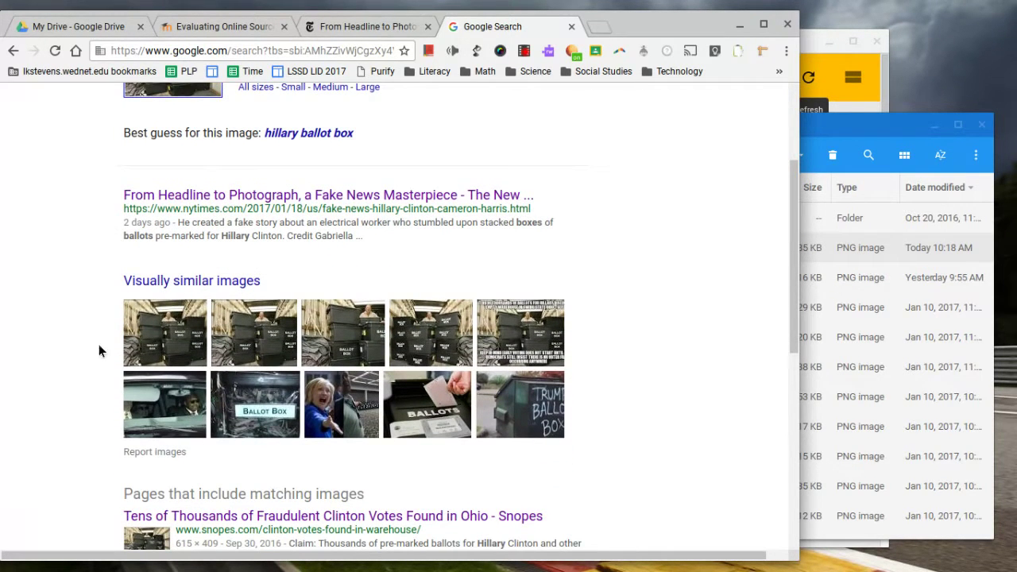
scroll(93, 338, down, 3)
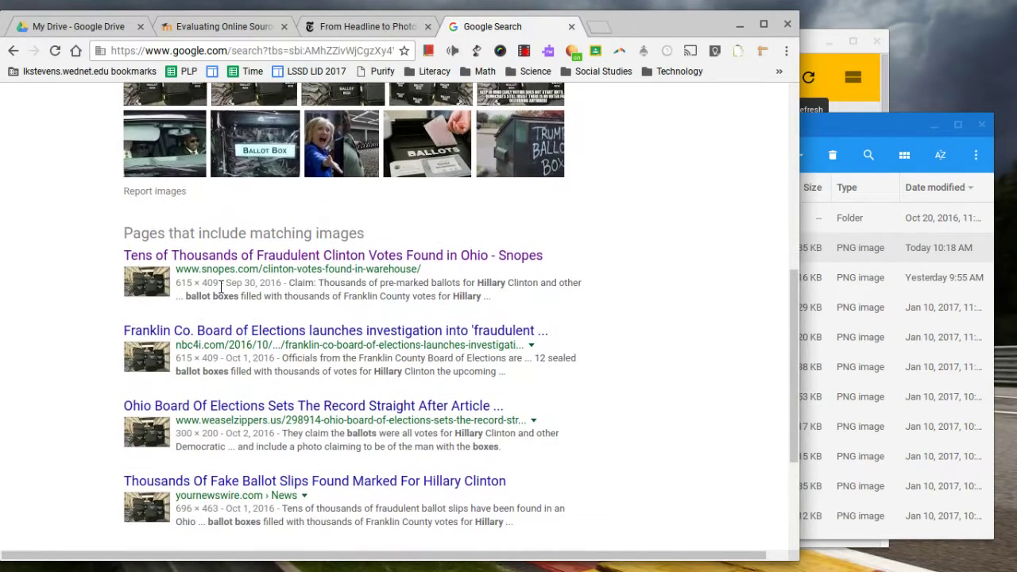
- Examine the visually similar images and the sources and dates of the pages with matching ballot-box images
scroll(99, 302, down, 2)
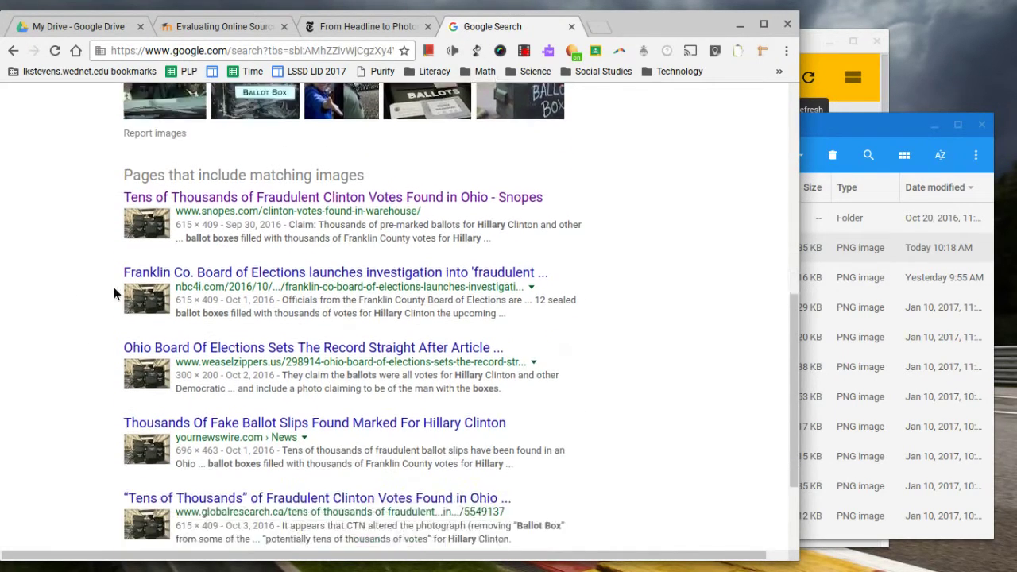
scroll(96, 297, up, 4)
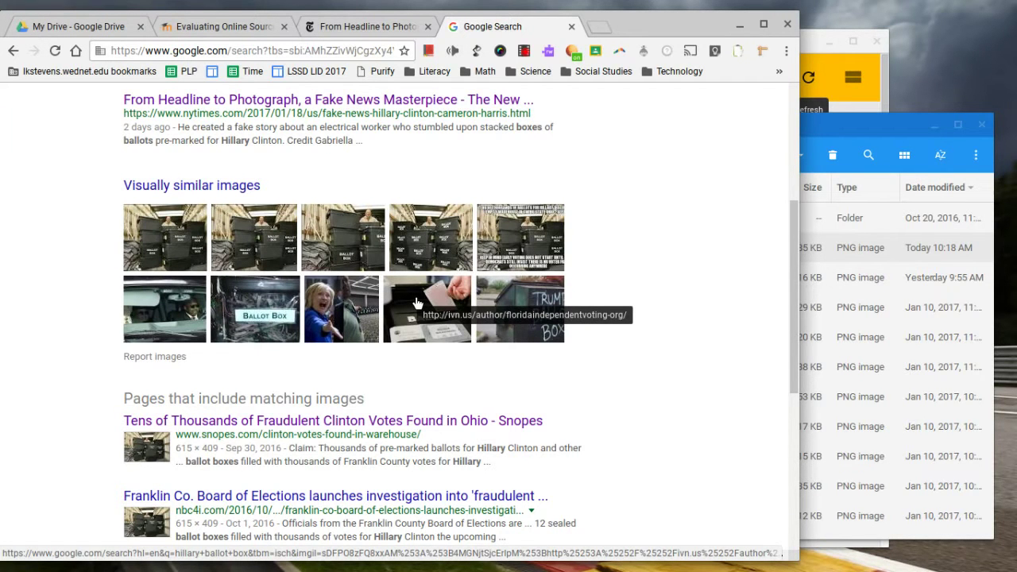
scroll(84, 305, down, 3)
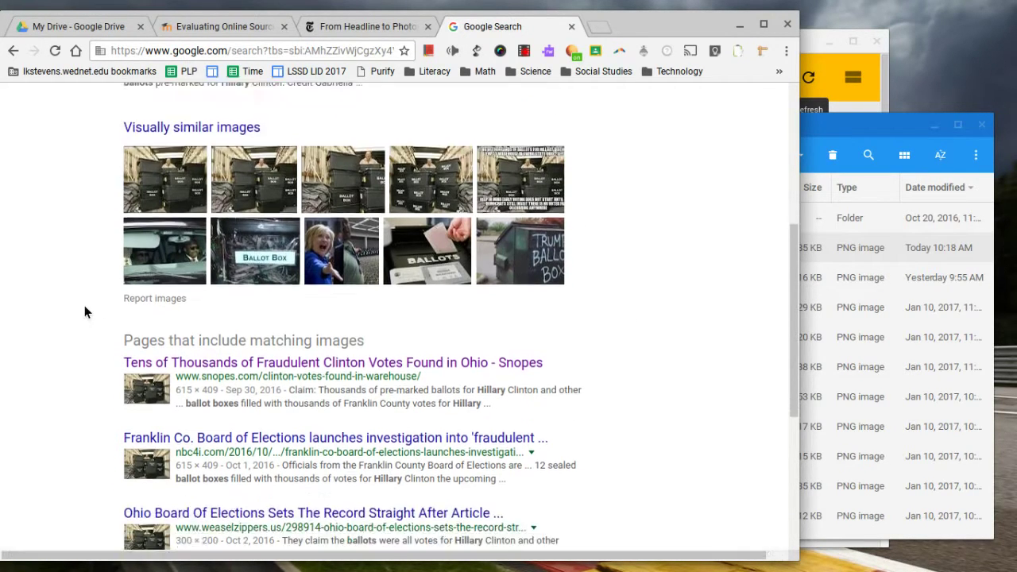
scroll(84, 304, down, 1)
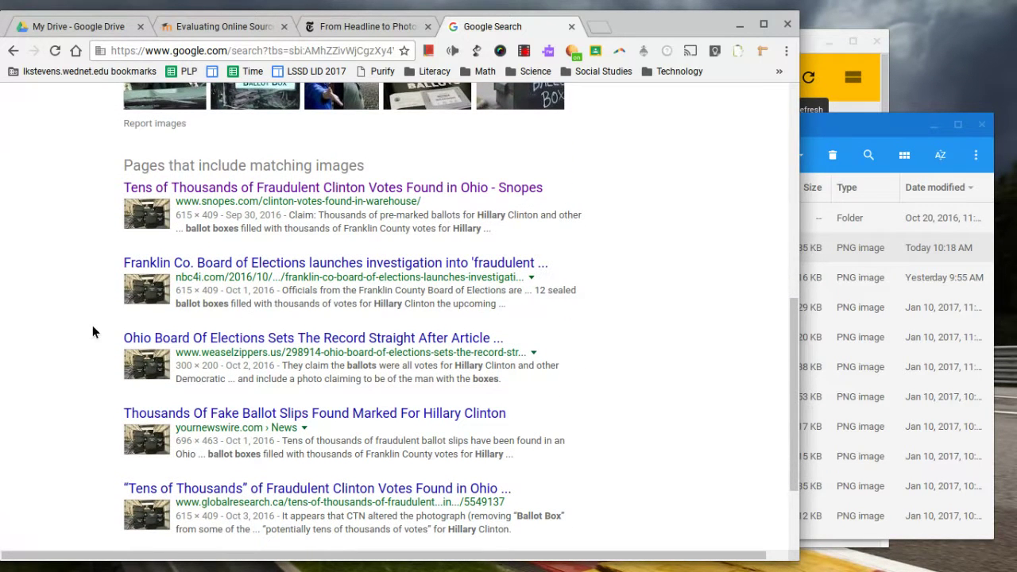
scroll(87, 328, down, 1)
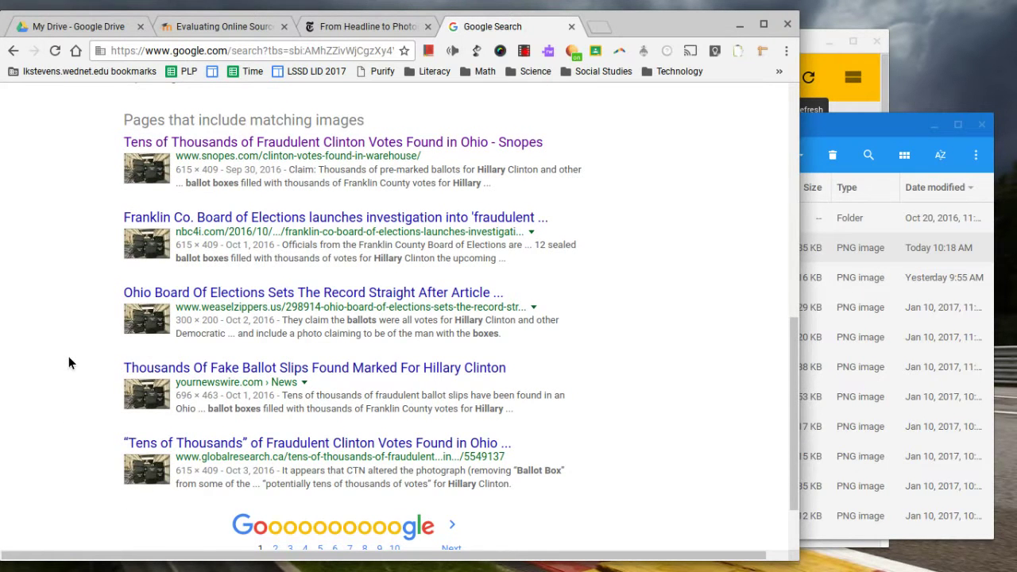
scroll(68, 363, up, 3)
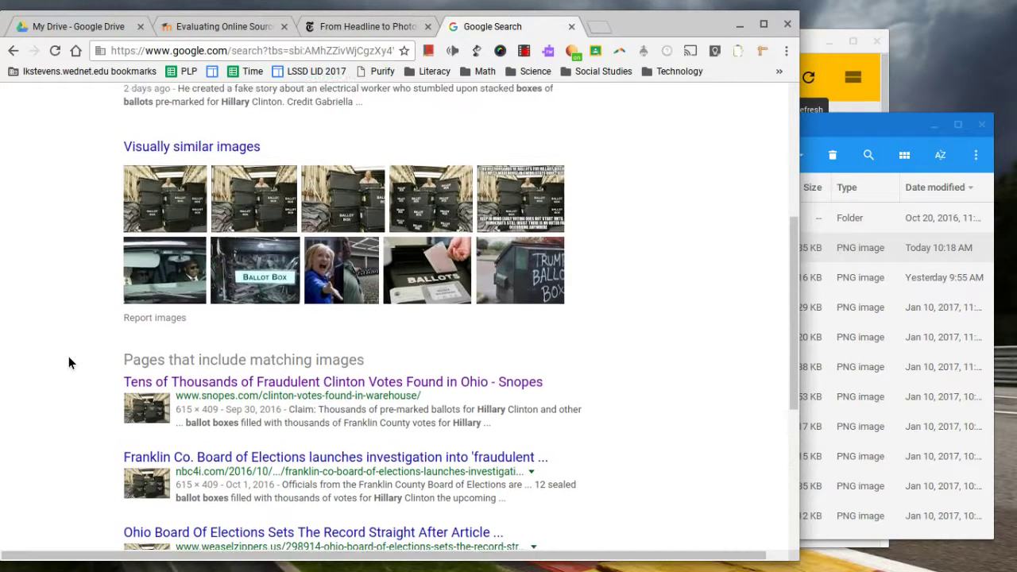
scroll(69, 363, up, 2)
scroll(68, 363, down, 1)
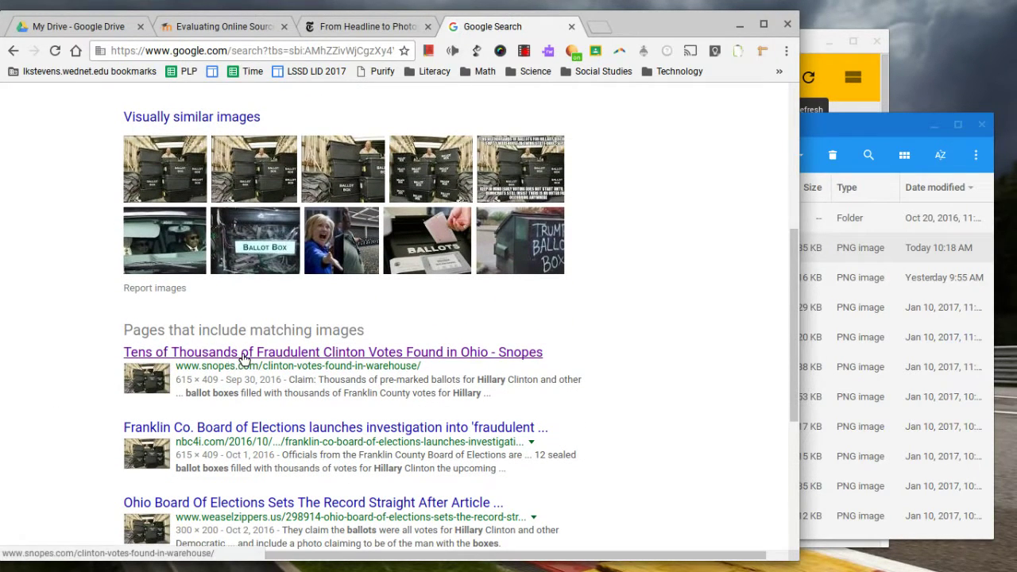
- Open the Snopes article on the fraudulent Clinton votes claim and view the original ballot-box photo with its explanation
click(241, 354)
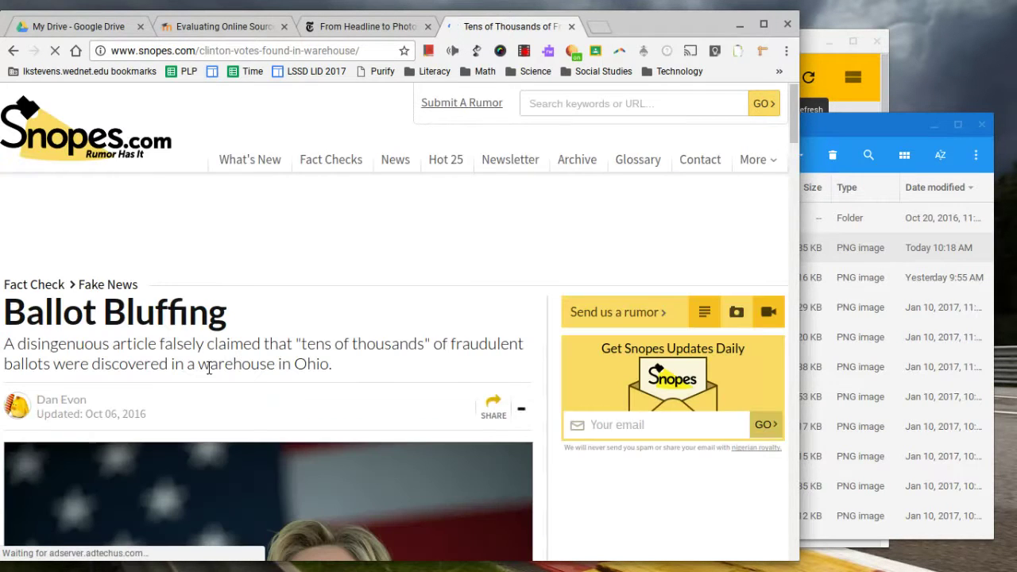
drag(791, 124, 806, 340)
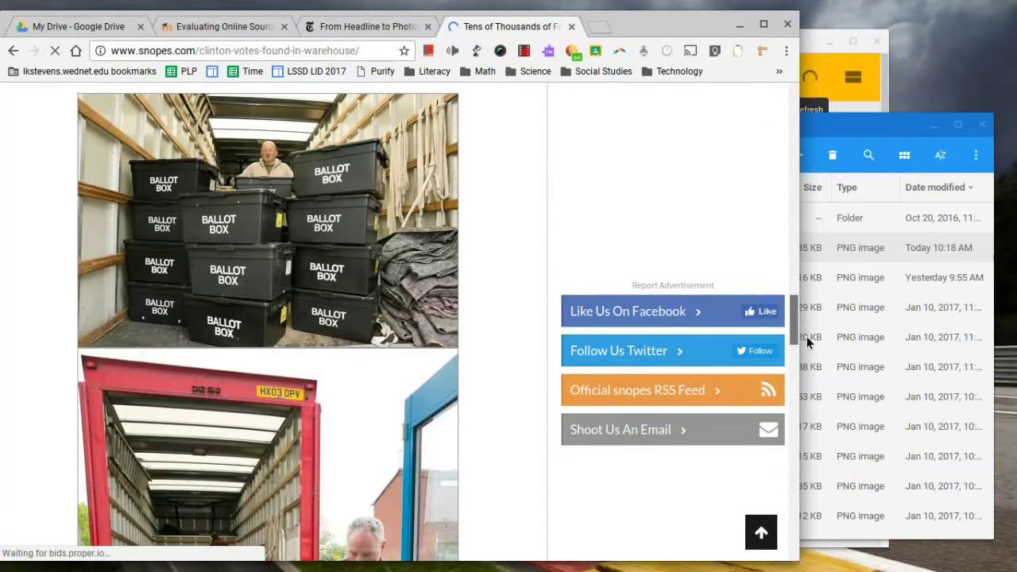
scroll(615, 258, up, 2)
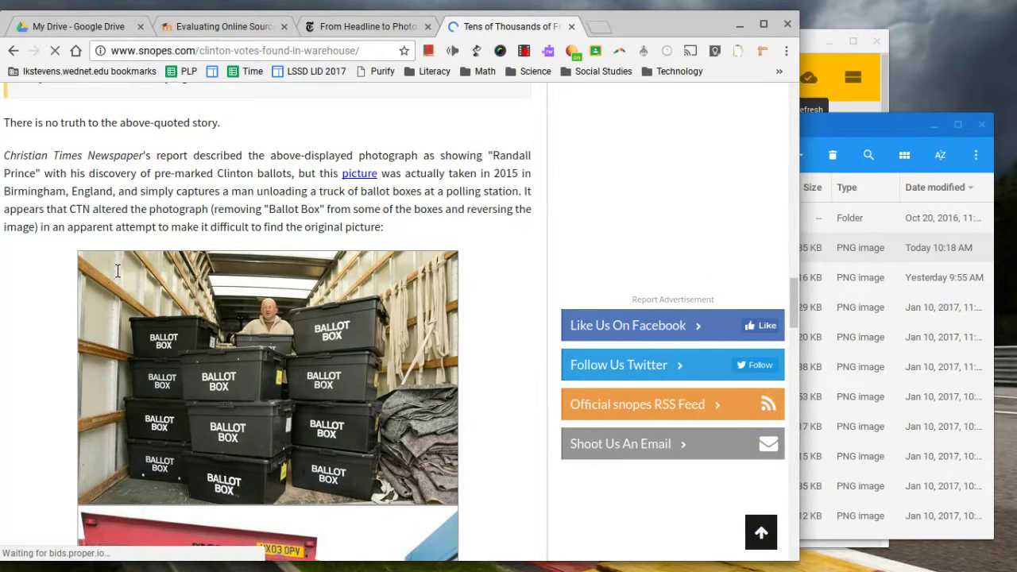